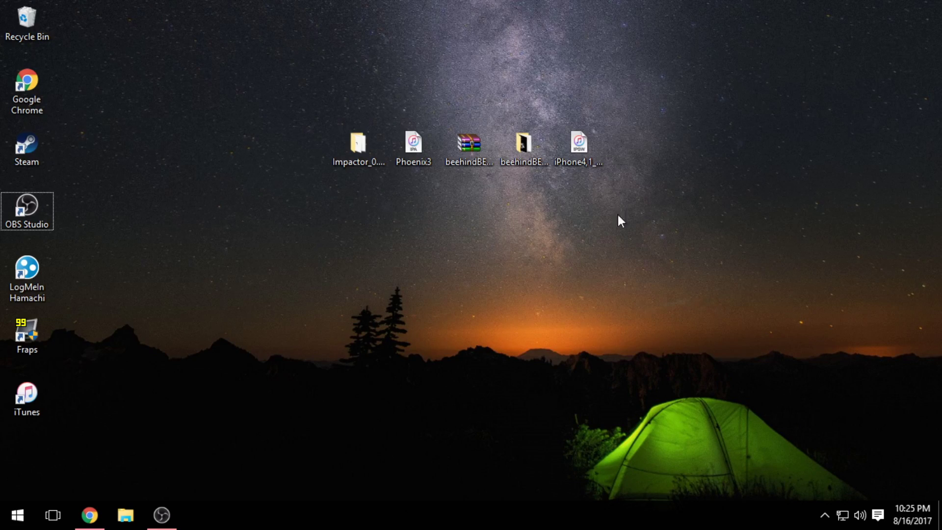
Step: Download the beehindBETA_v0.5 release zip from the Beehind GitHub releases page
click(463, 140)
click(495, 263)
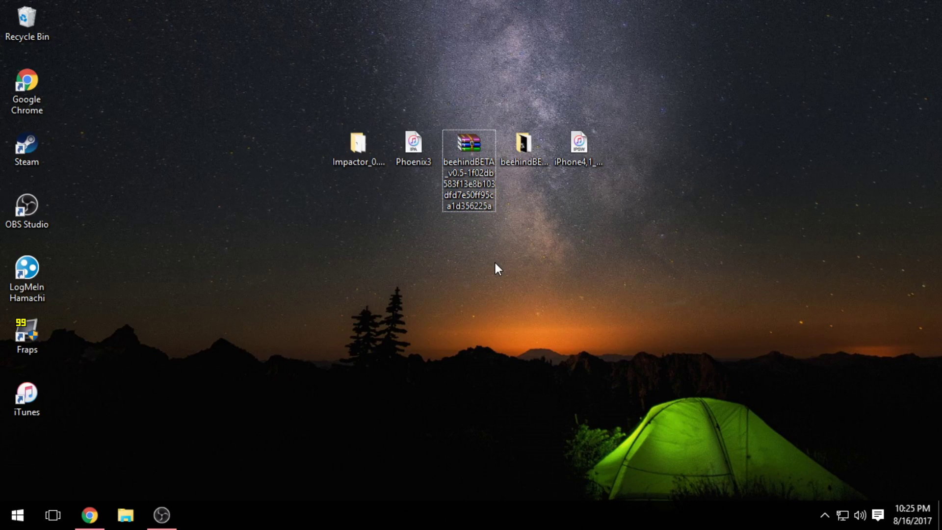
click(90, 515)
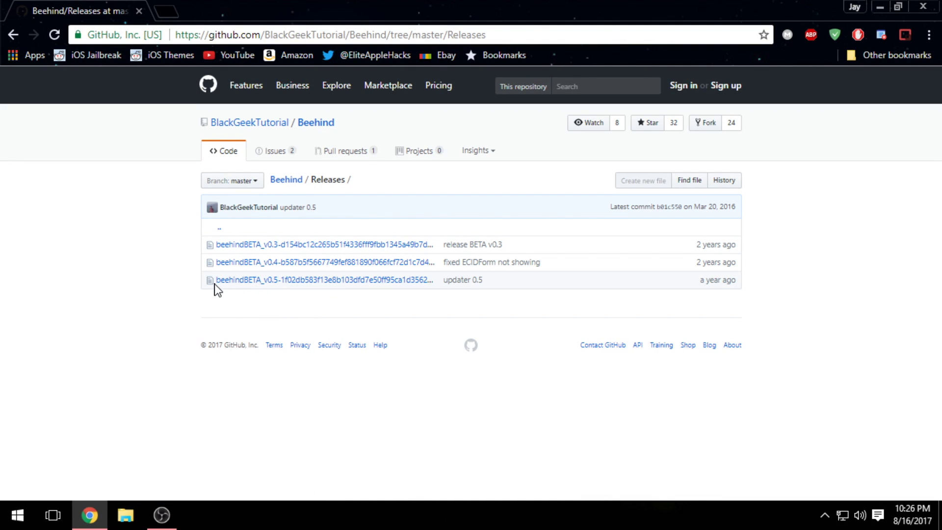
click(266, 283)
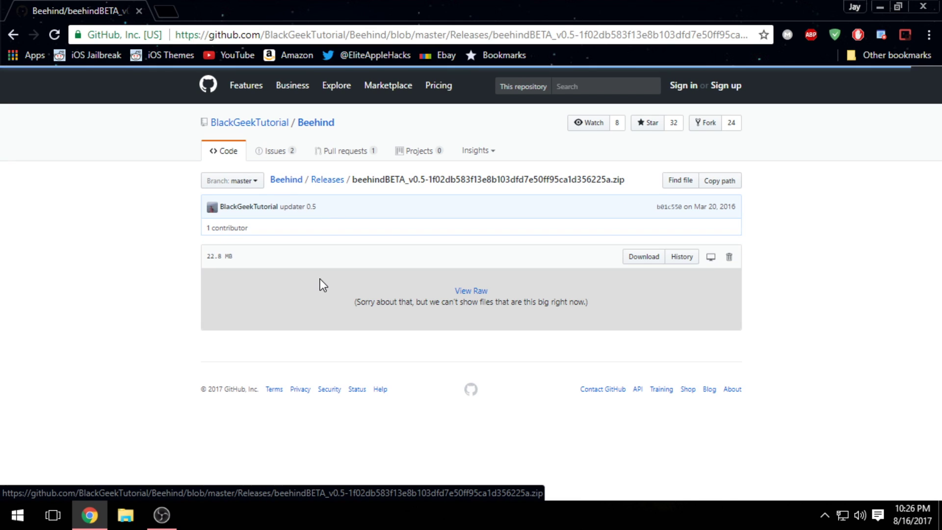
click(468, 292)
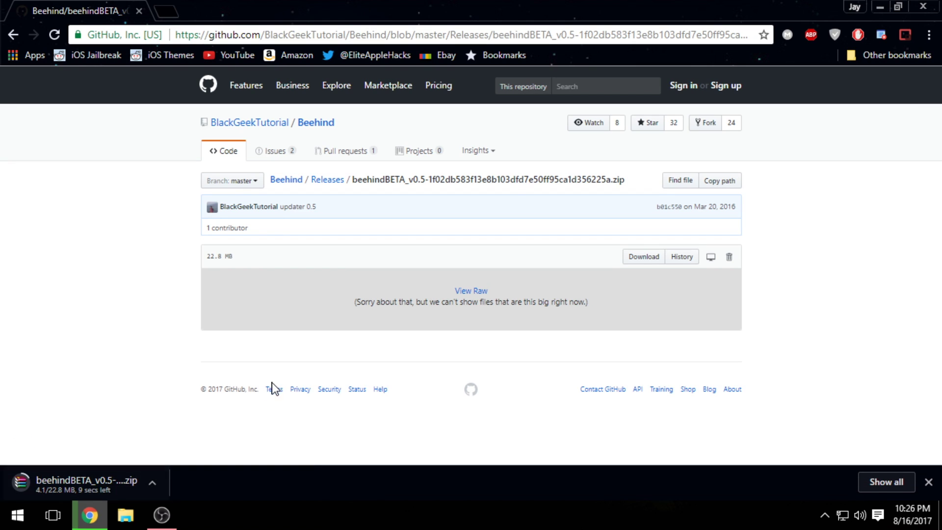
click(881, 6)
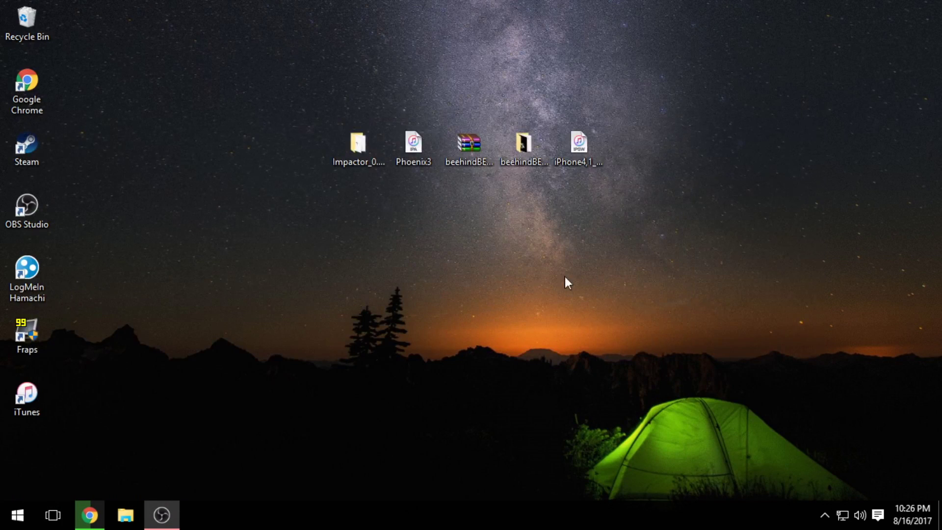
click(468, 145)
drag(324, 206, 731, 54)
click(730, 55)
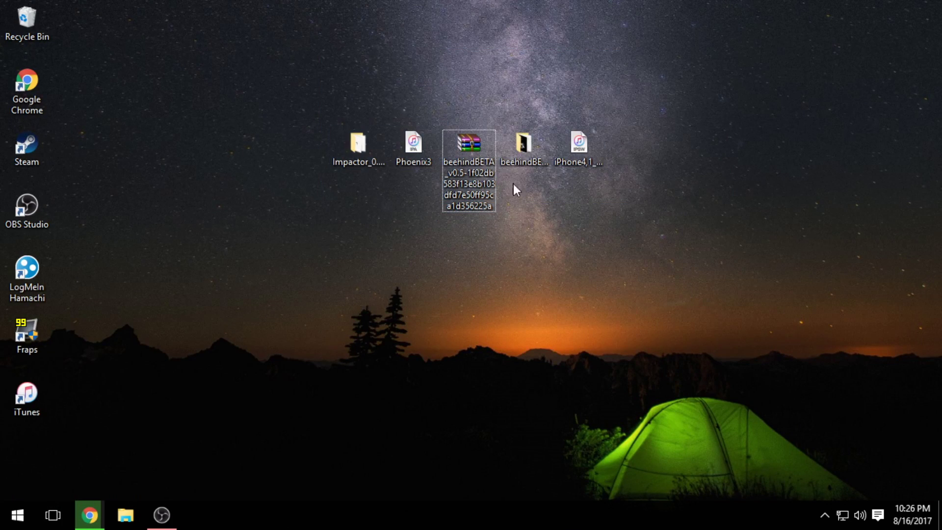
click(379, 165)
click(399, 157)
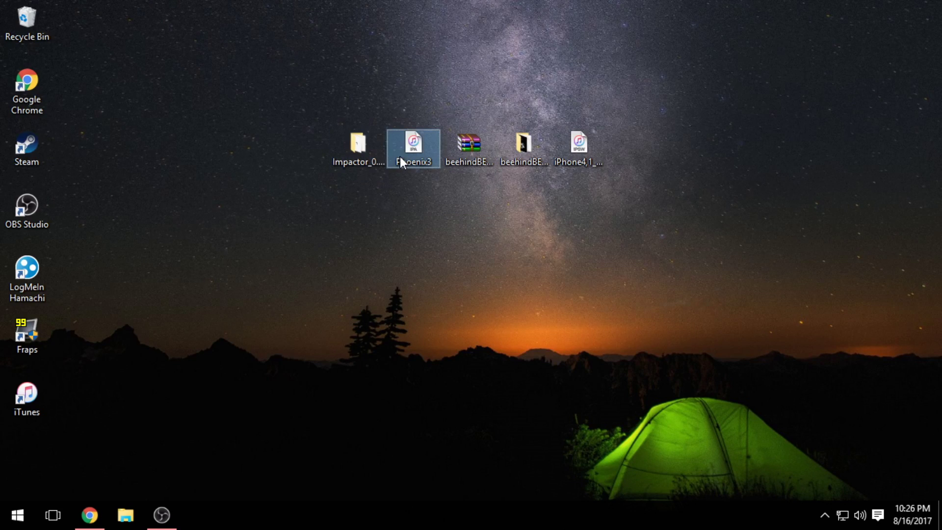
click(464, 155)
click(526, 152)
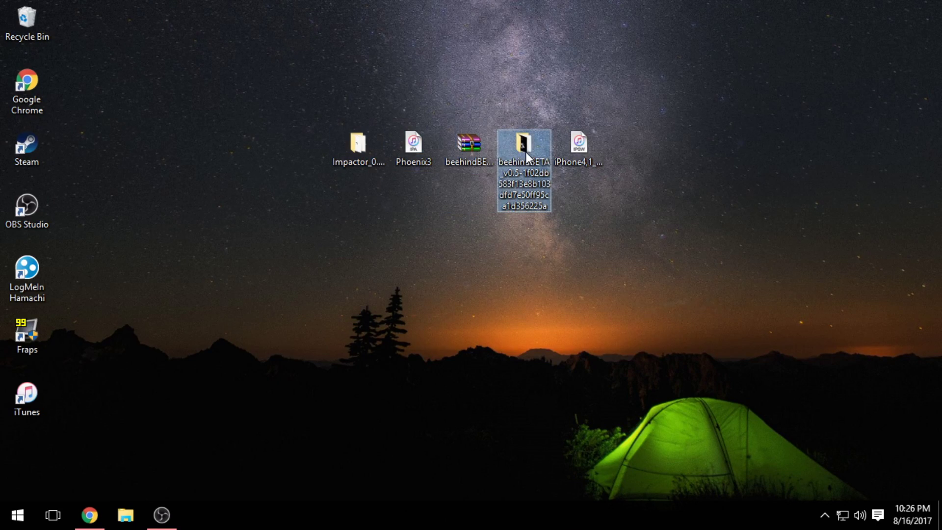
click(599, 140)
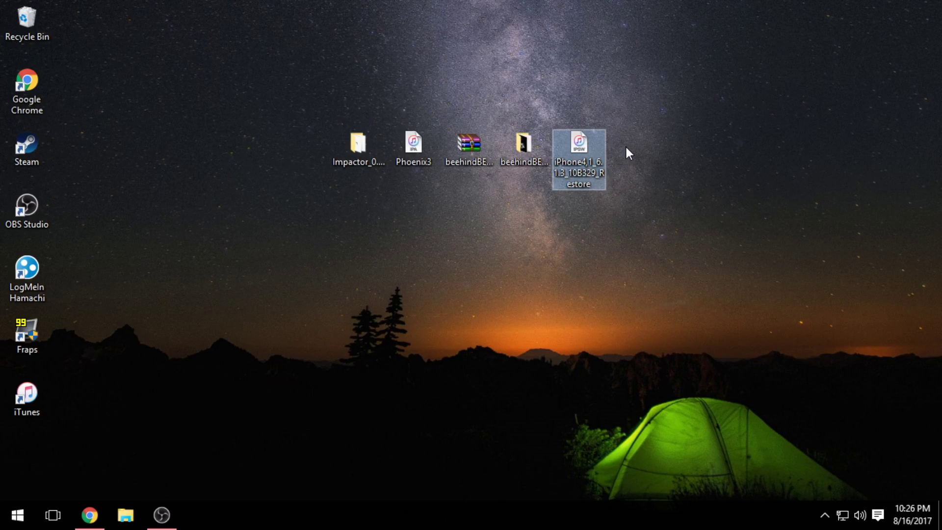
click(627, 150)
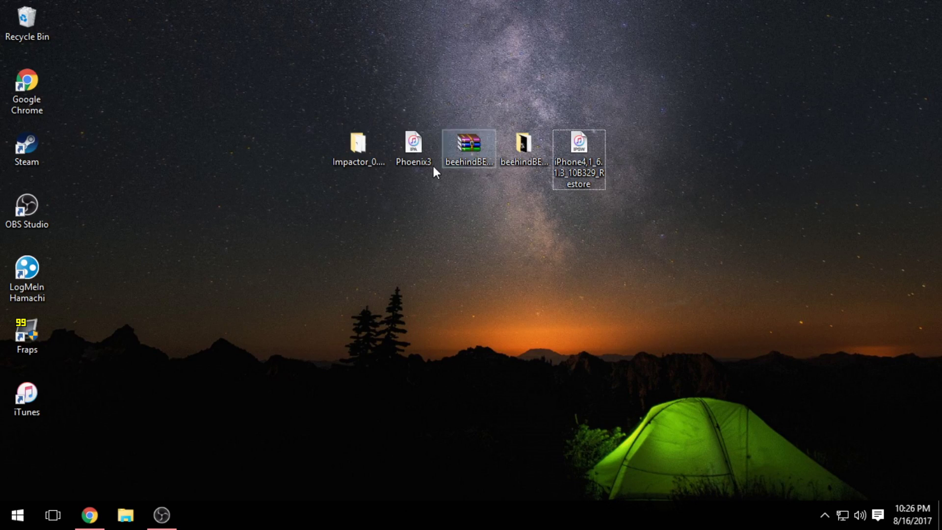
Step: Launch Impactor from the Impactor_0.9.42 folder and drop Phoenix3.ipa onto it to install
double_click(379, 155)
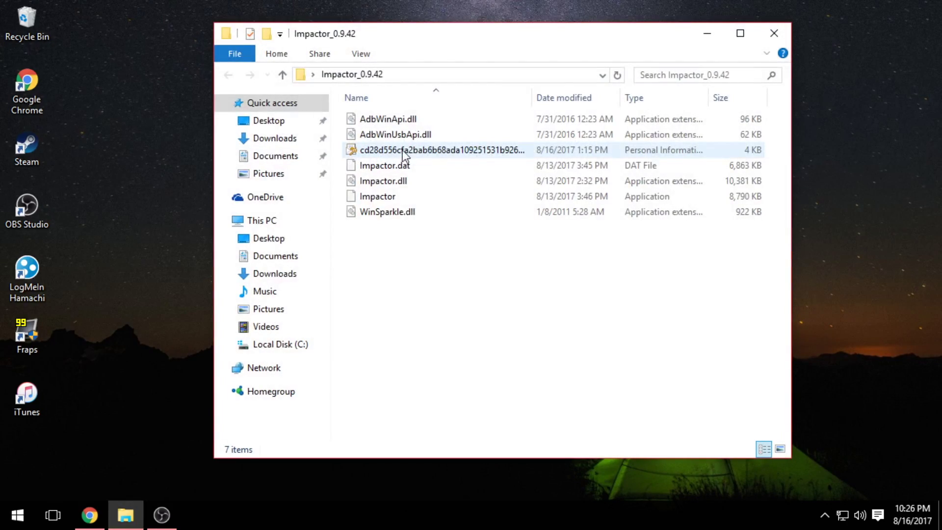
click(396, 196)
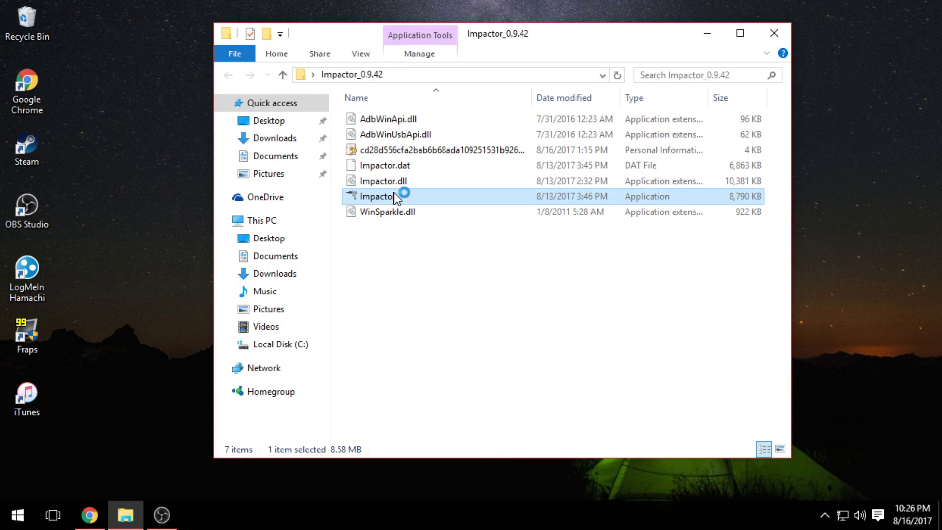
click(774, 36)
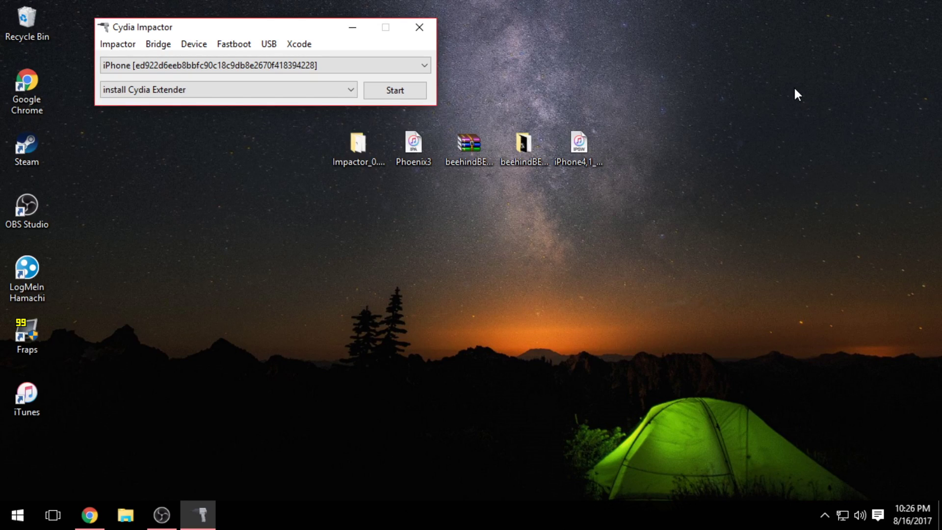
click(428, 157)
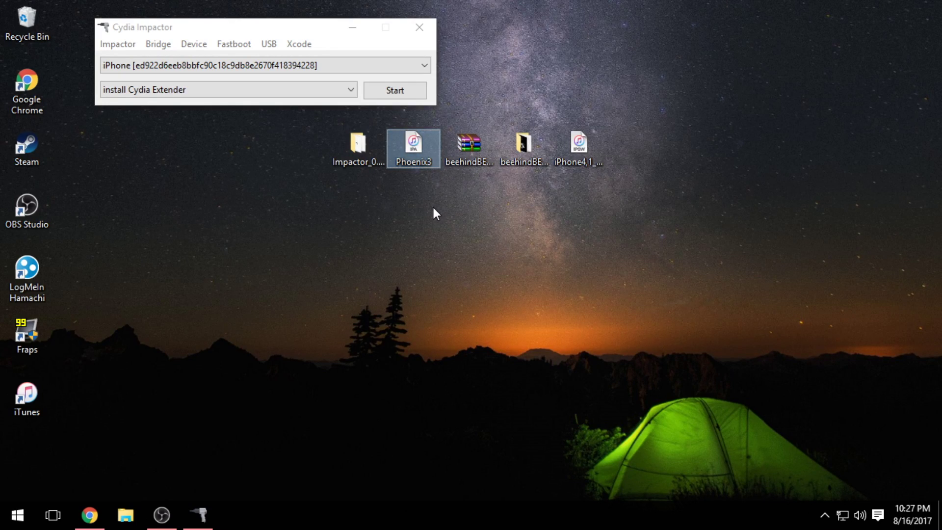
drag(413, 145, 280, 66)
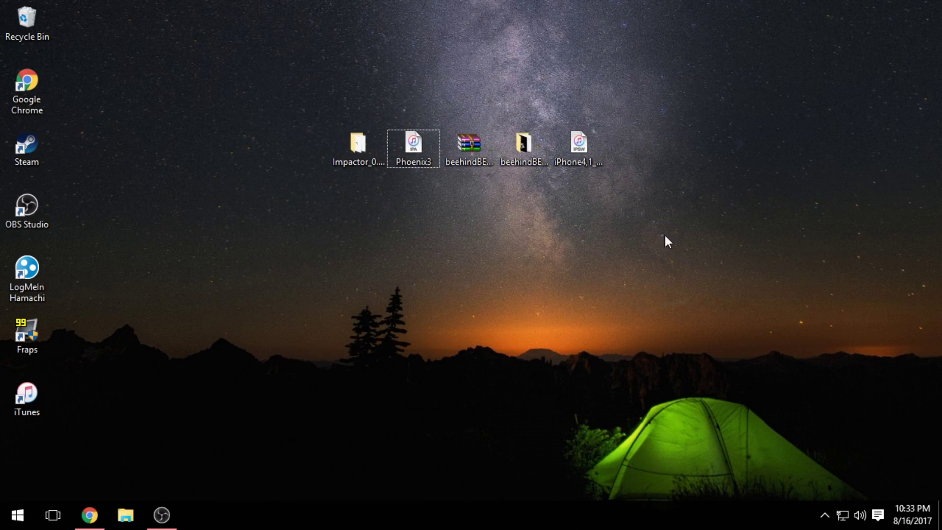
Step: Run Beehind.exe as administrator from the extracted beehindBETA folder
click(478, 152)
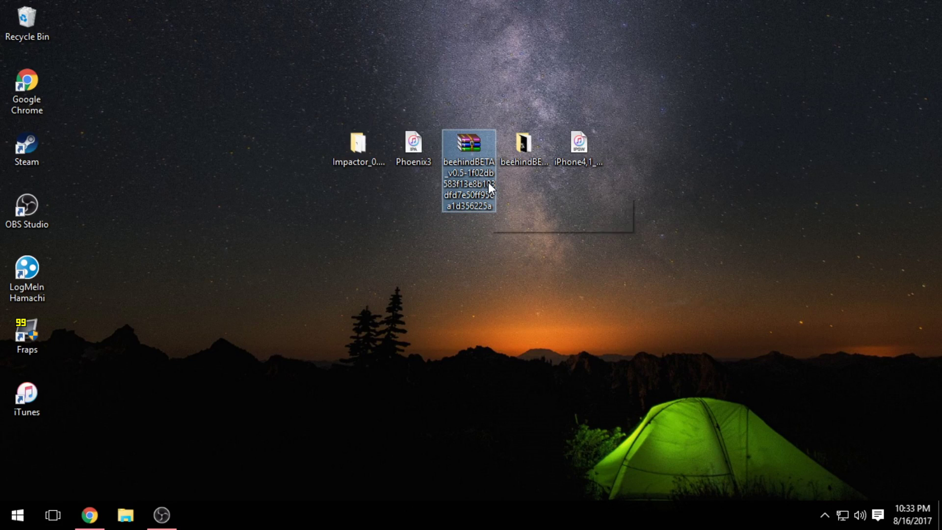
click(516, 153)
double_click(516, 154)
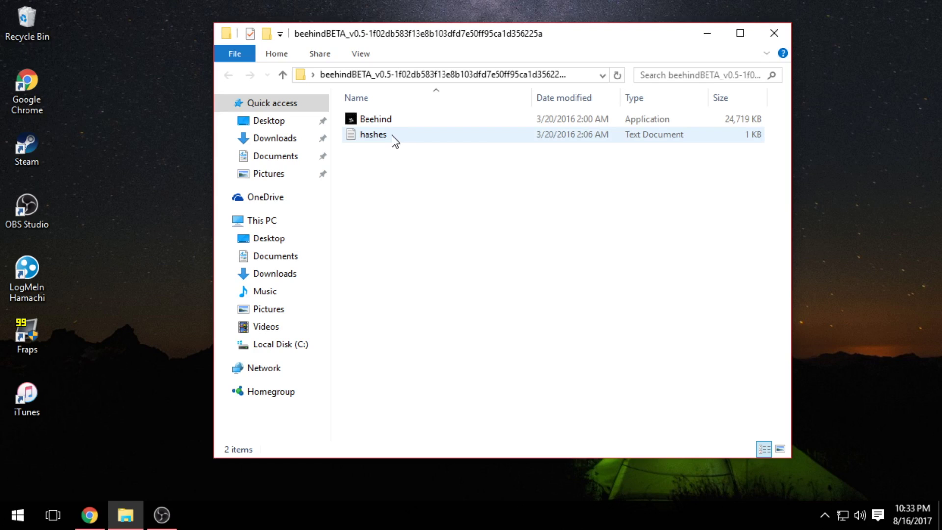
click(393, 123)
right_click(393, 122)
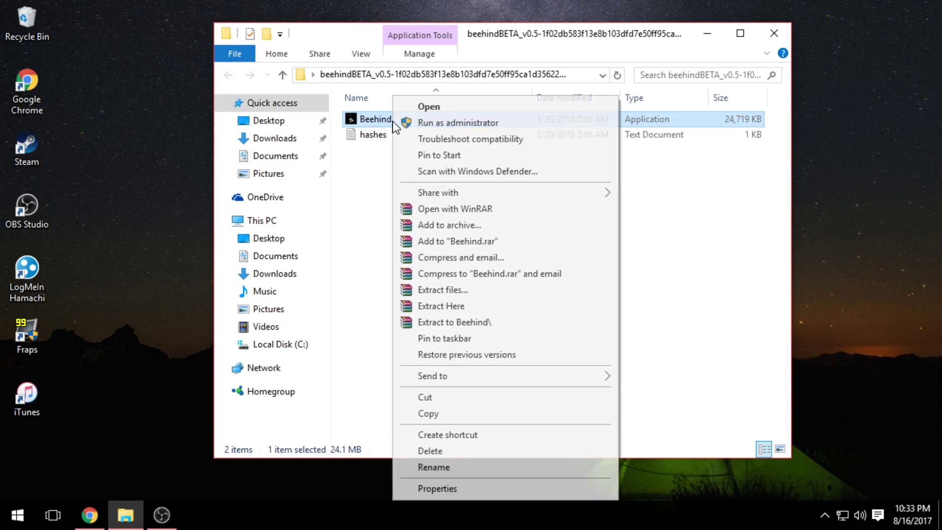
click(450, 125)
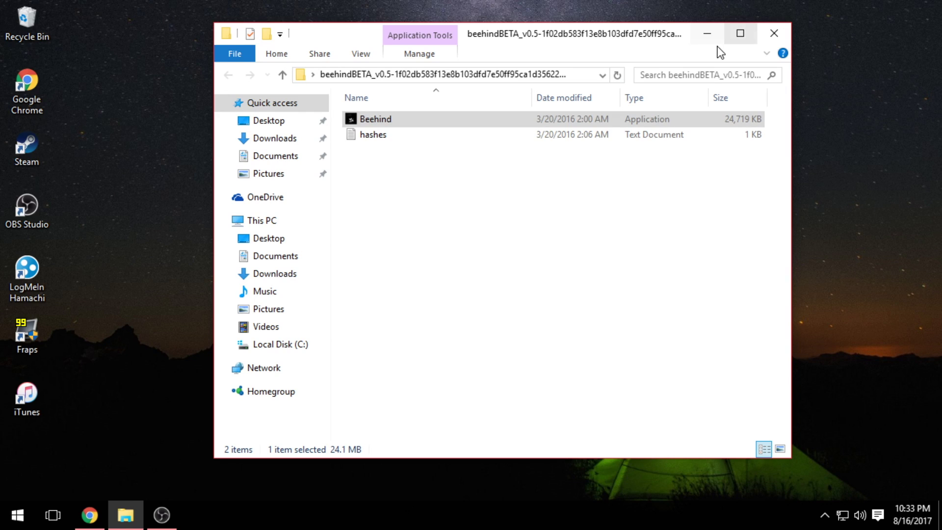
click(710, 34)
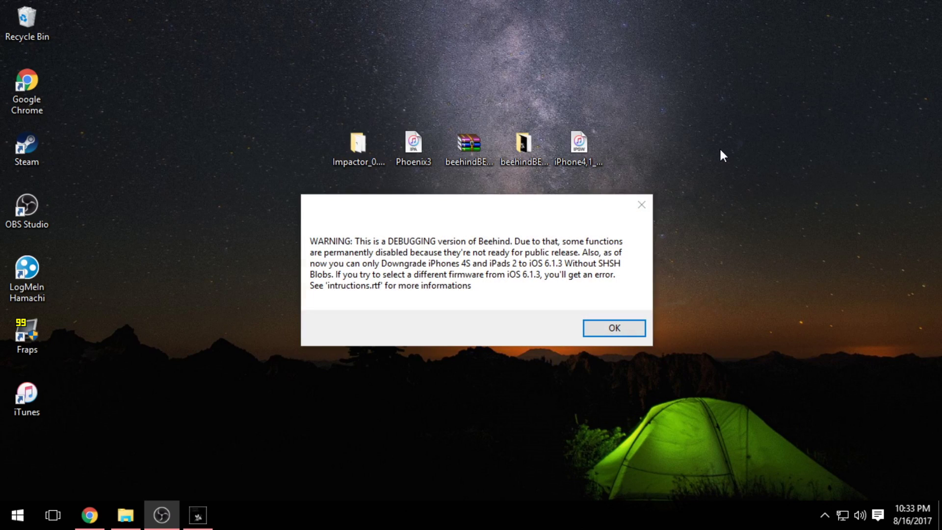
Step: Dismiss the debugging-version warning and start browsing for the IPSW to customise
click(632, 329)
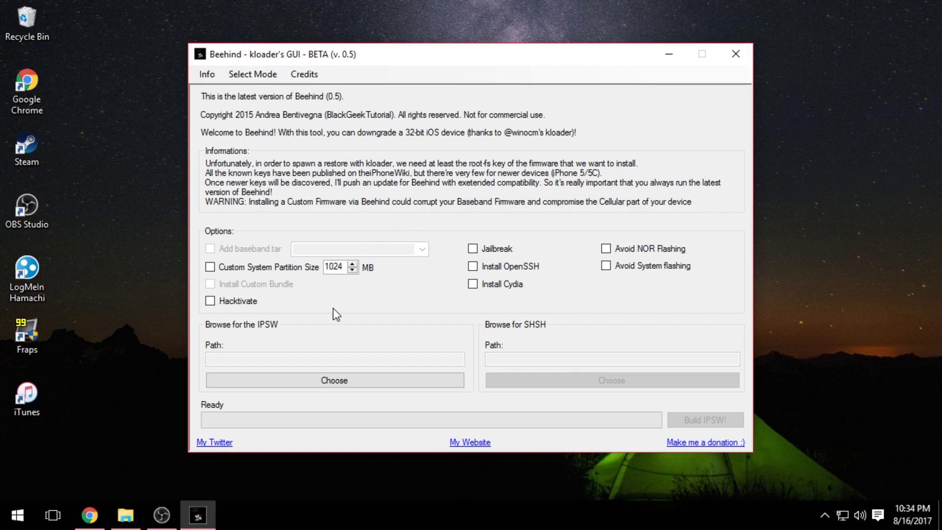
click(328, 380)
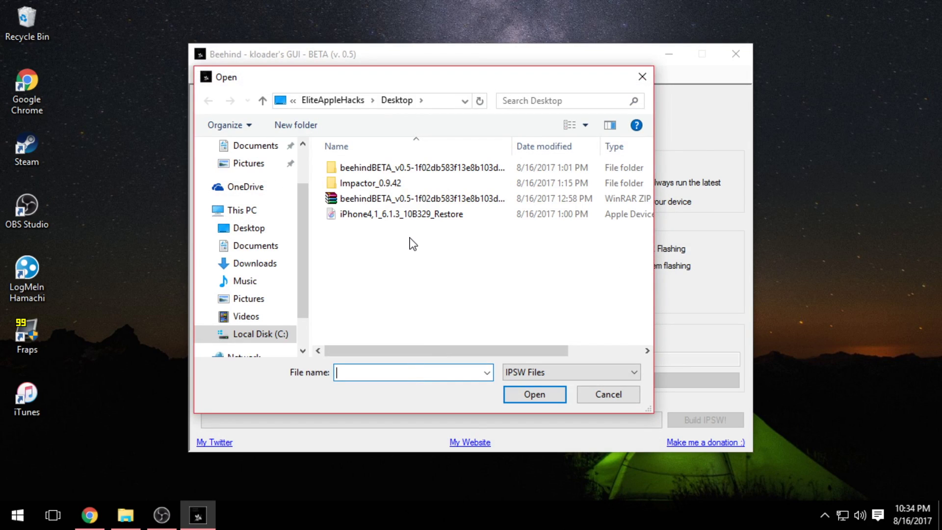
Step: Open iPhone4,1_6.1.3_10B329_Restore.ipsw from the desktop in Beehind
click(420, 220)
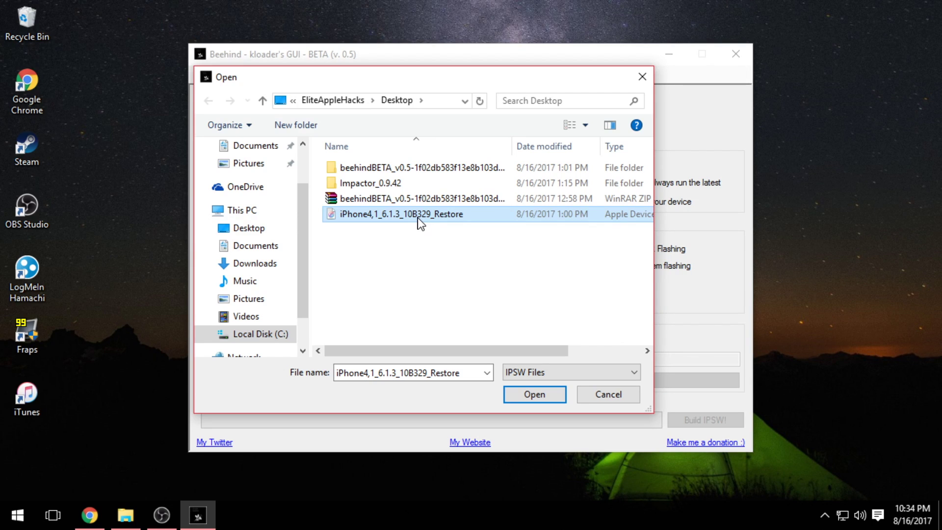
click(528, 398)
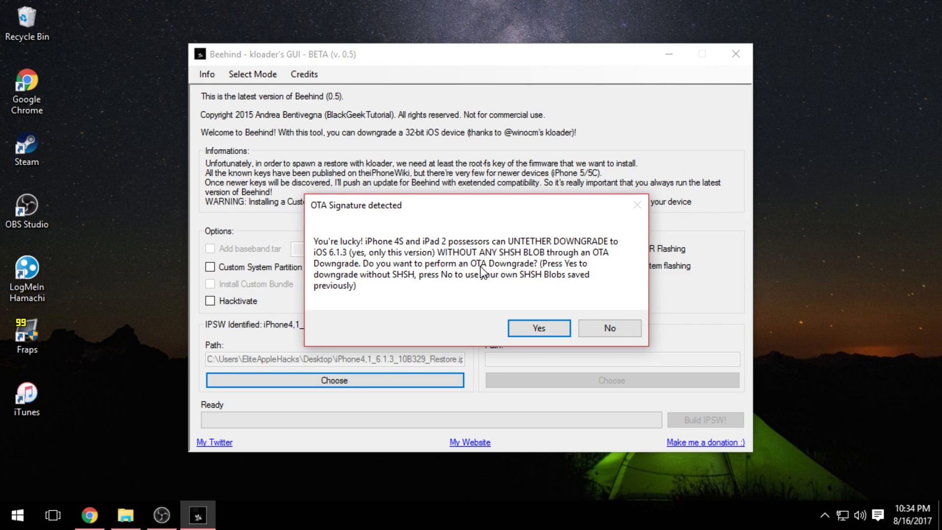
Step: Accept the OTA downgrade, use the iPhone's dumped ECID, and tick Jailbreak and Install Cydia
click(557, 328)
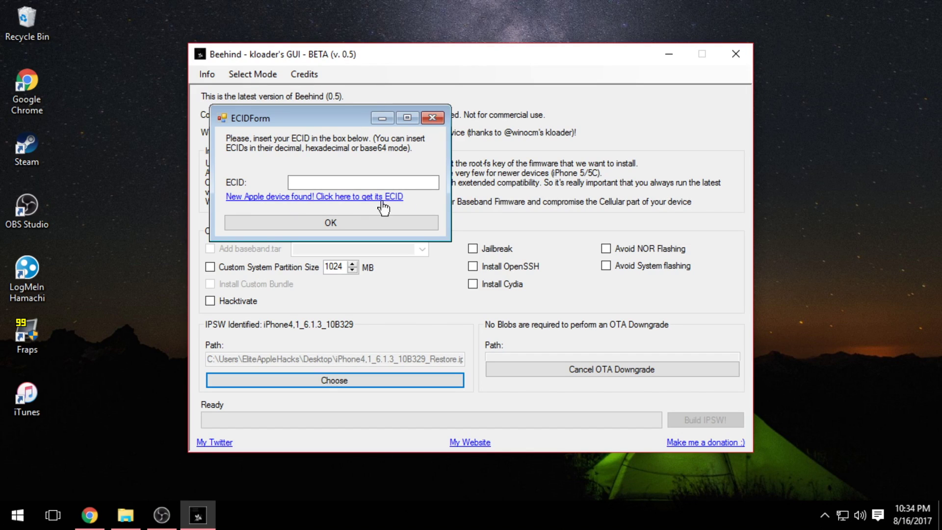
click(293, 197)
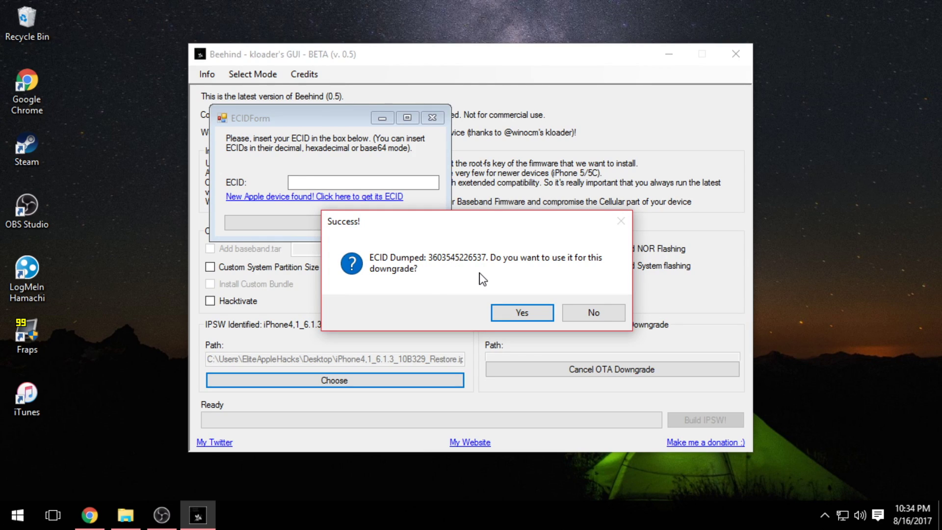
click(522, 312)
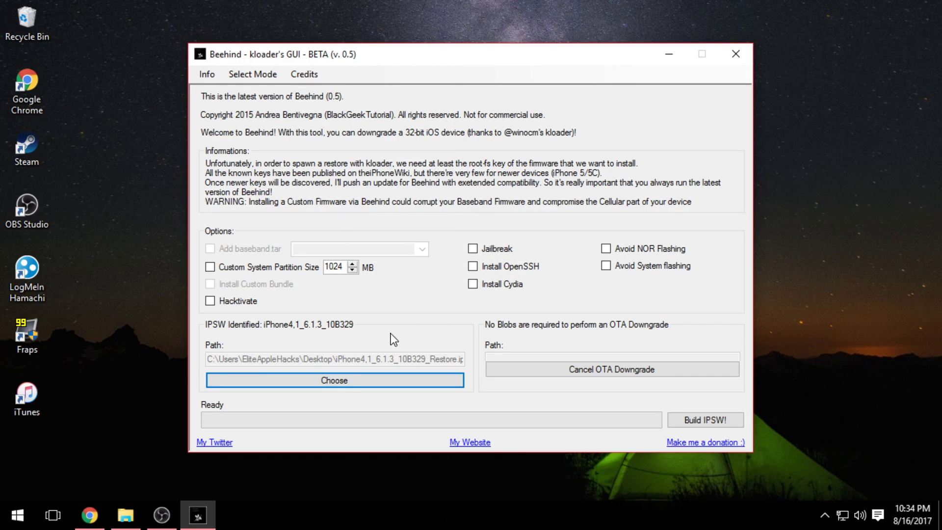
click(496, 250)
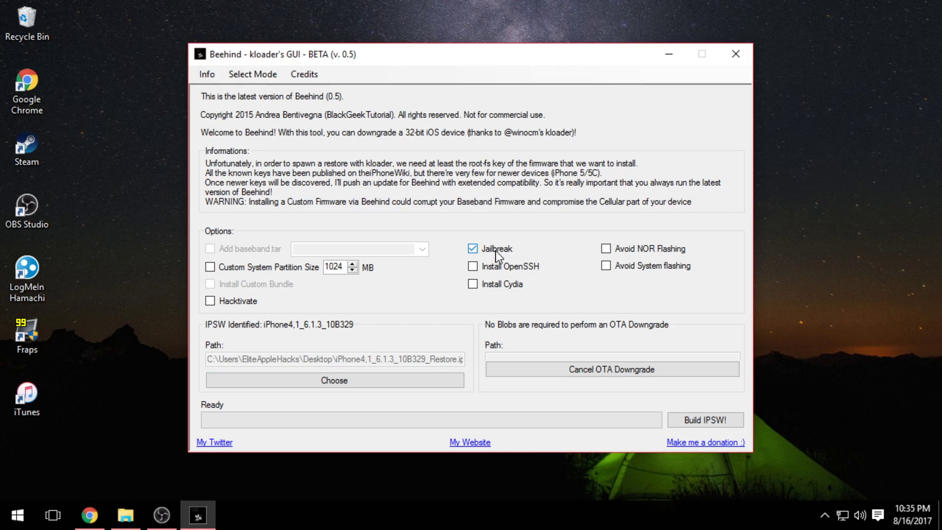
click(495, 285)
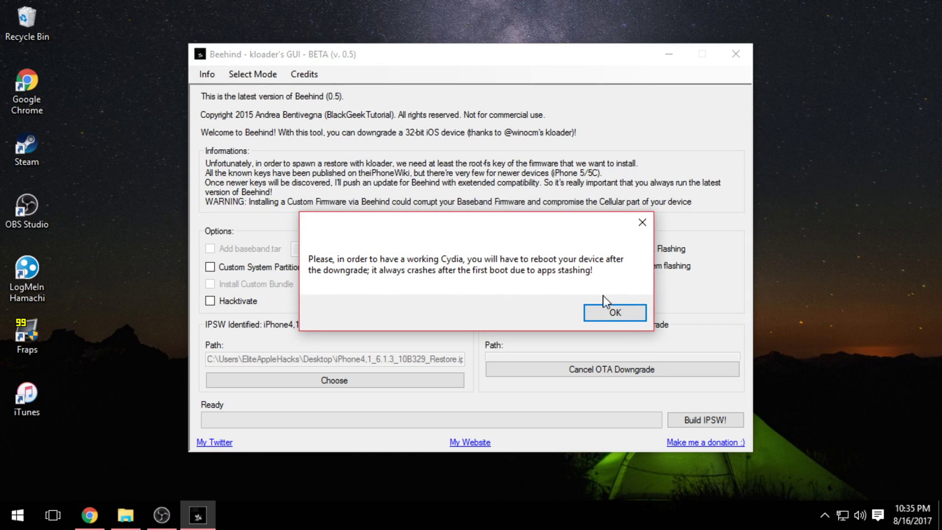
Step: Acknowledge the Cydia reboot-after-downgrade warning
click(624, 310)
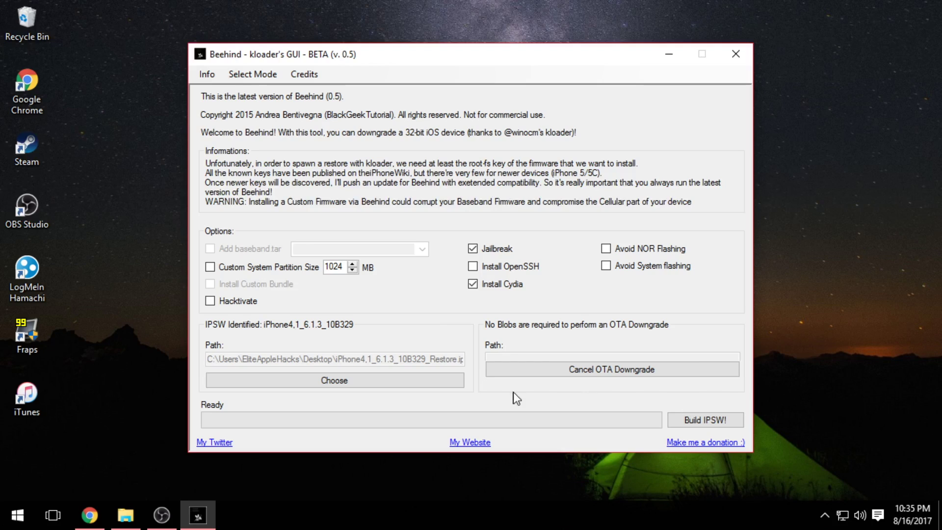
Step: Build the custom IPSW, dismiss the Done and OTA notices, and move the bundle folder up
click(713, 429)
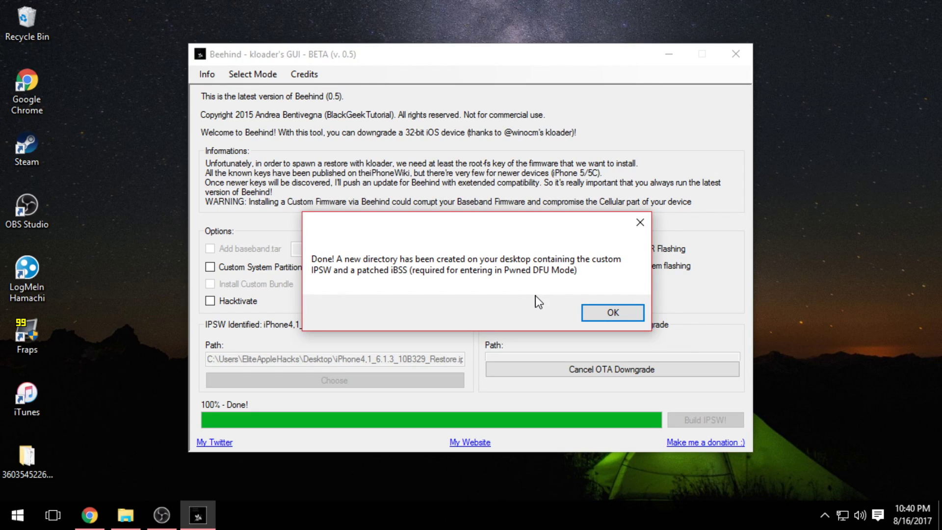
click(623, 309)
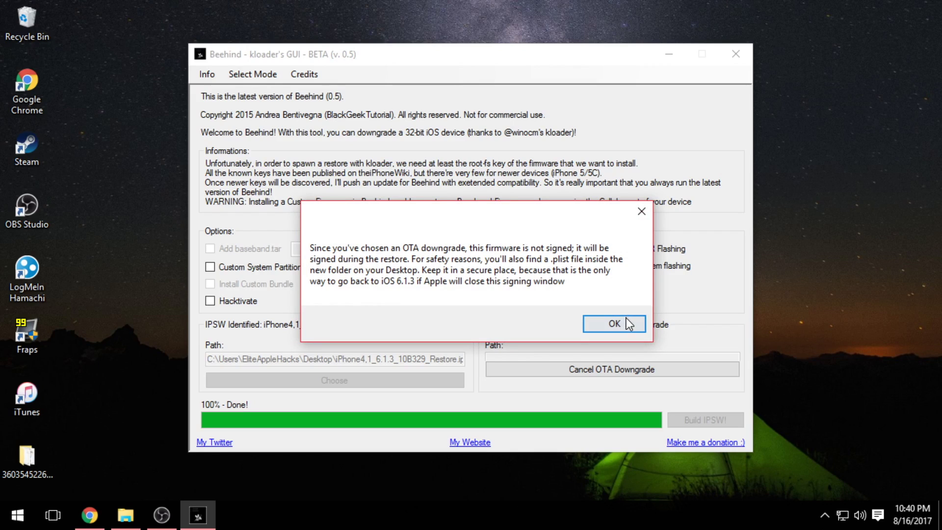
click(636, 324)
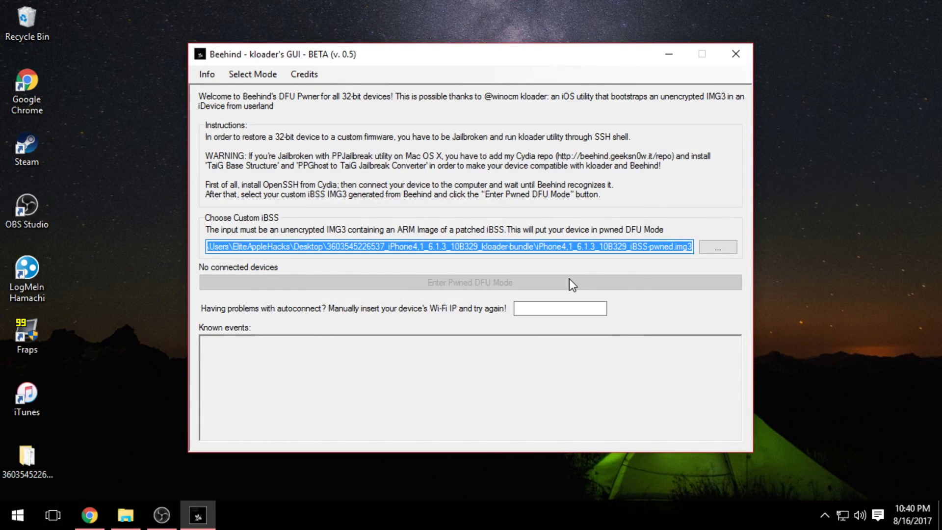
click(26, 458)
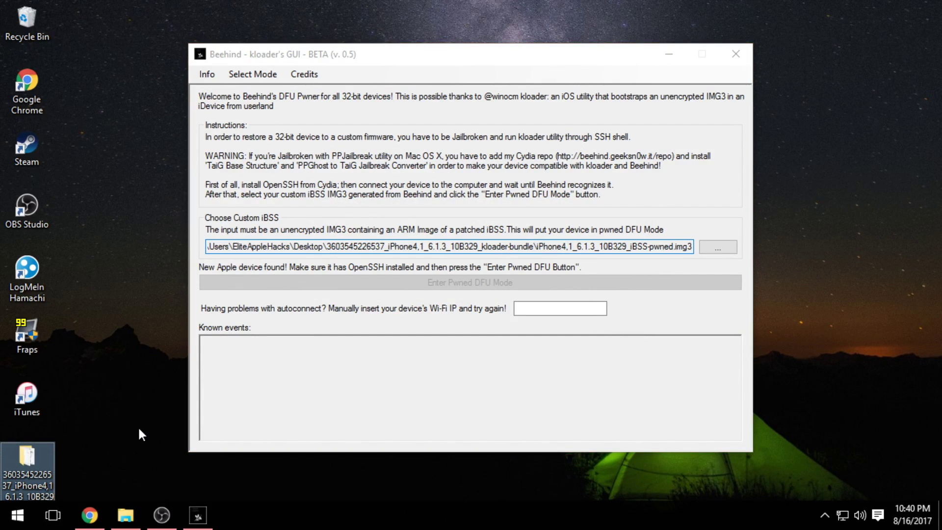
drag(31, 465, 93, 174)
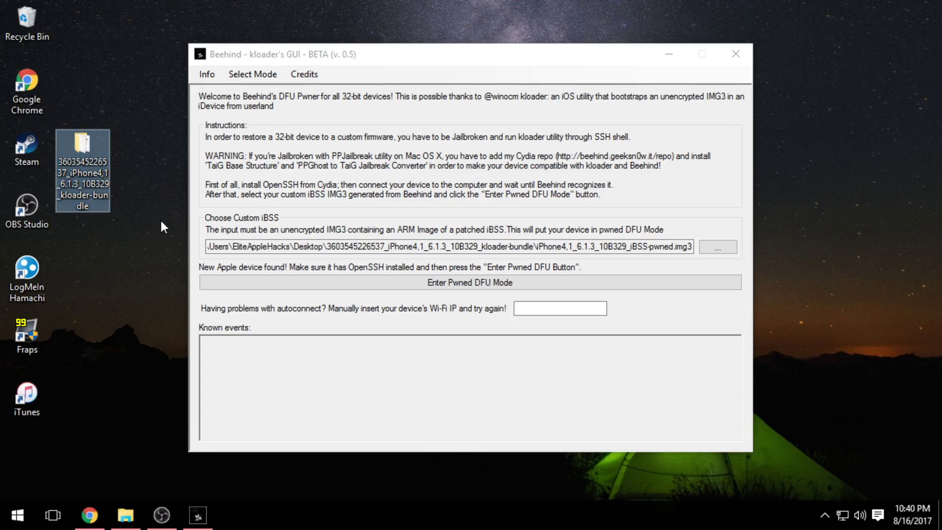
double_click(92, 172)
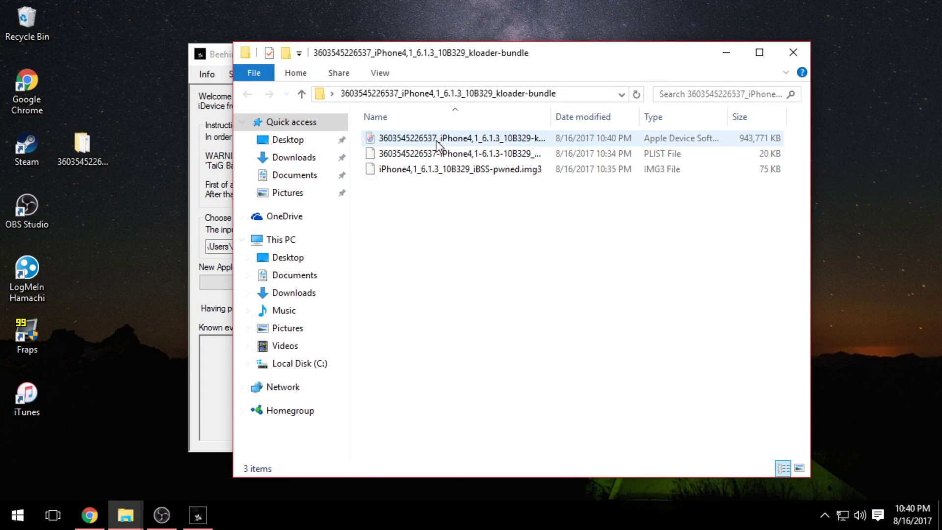
click(437, 140)
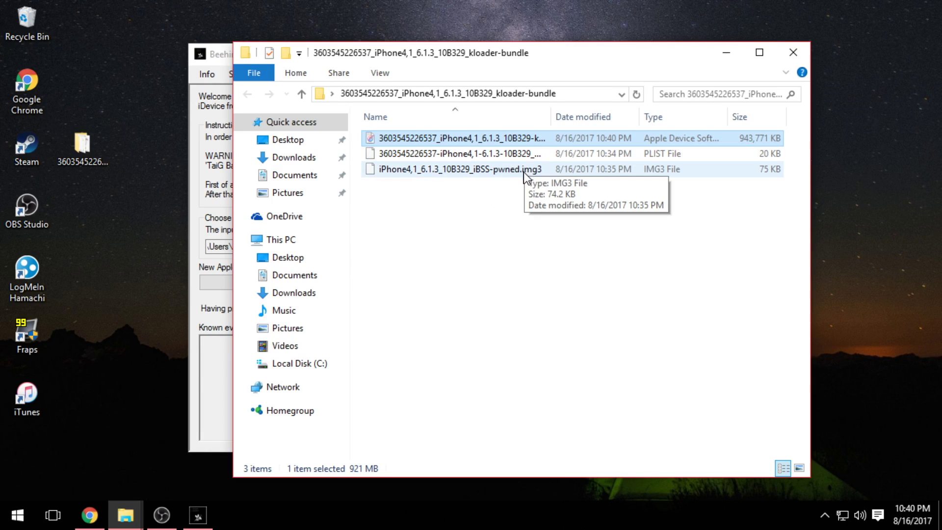
click(510, 196)
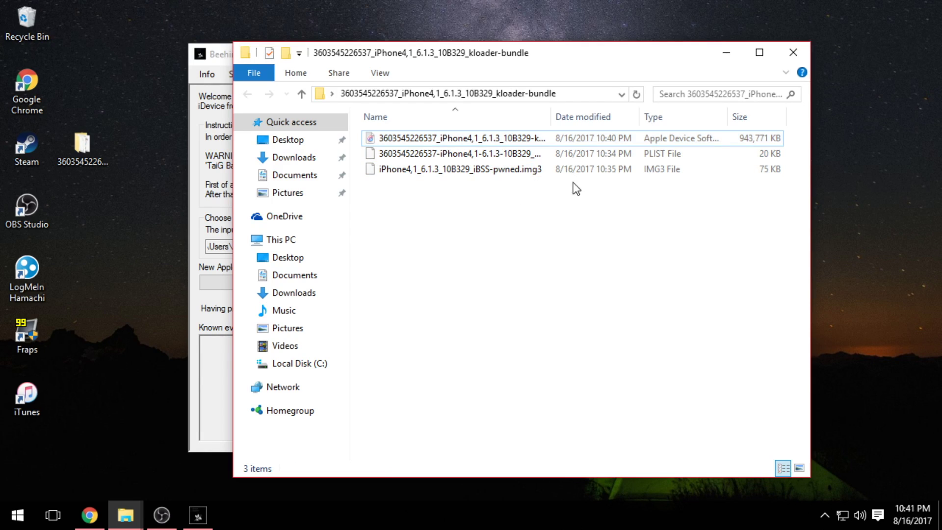
click(672, 171)
click(601, 153)
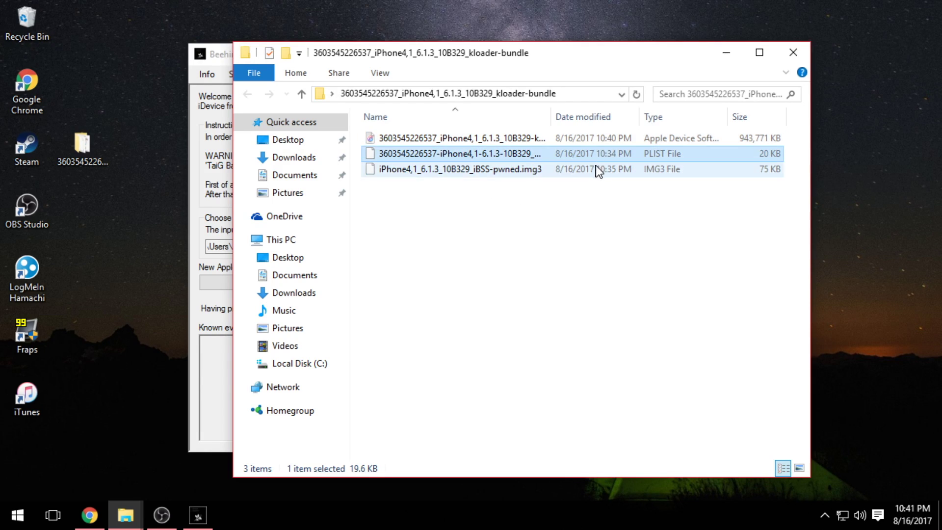
click(589, 170)
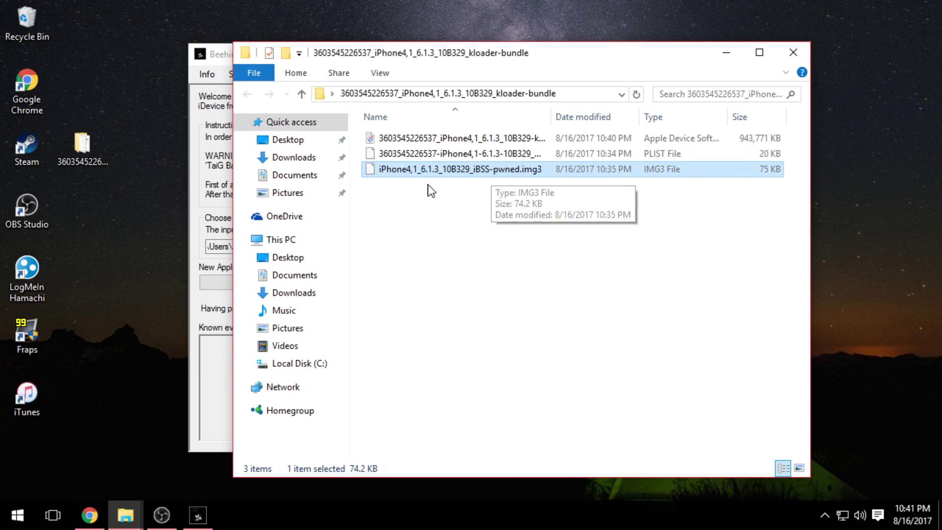
click(98, 152)
click(571, 175)
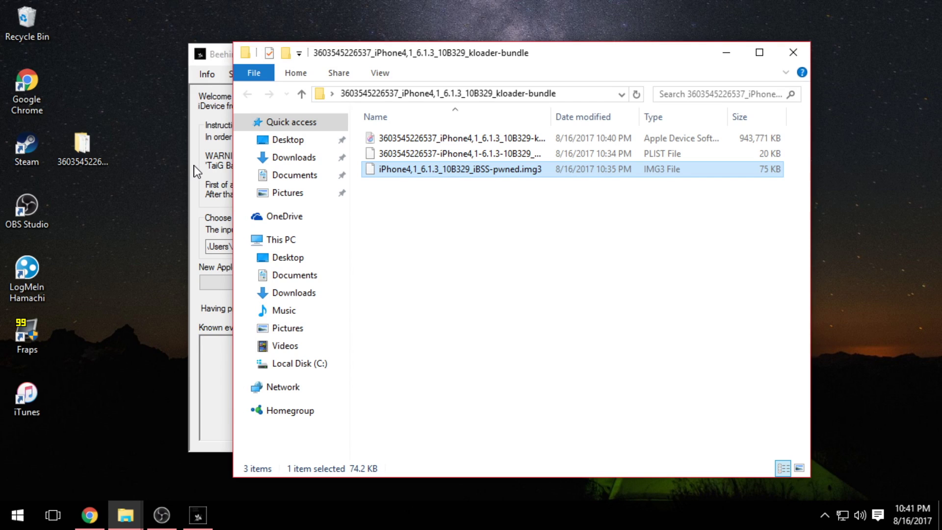
click(643, 199)
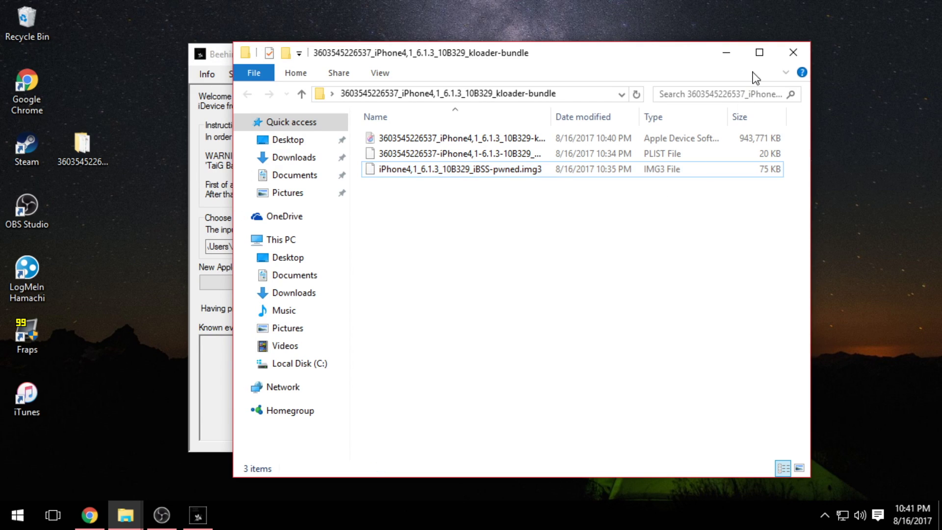
click(793, 52)
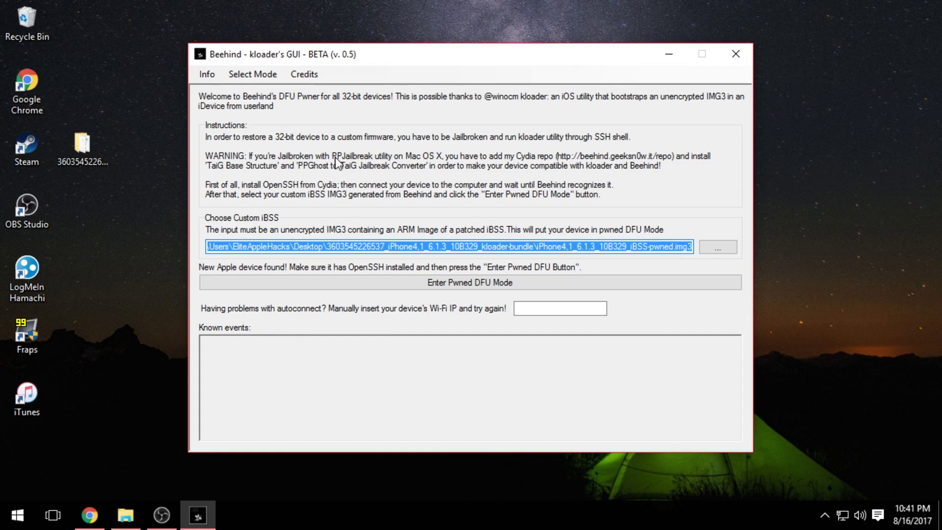
click(264, 75)
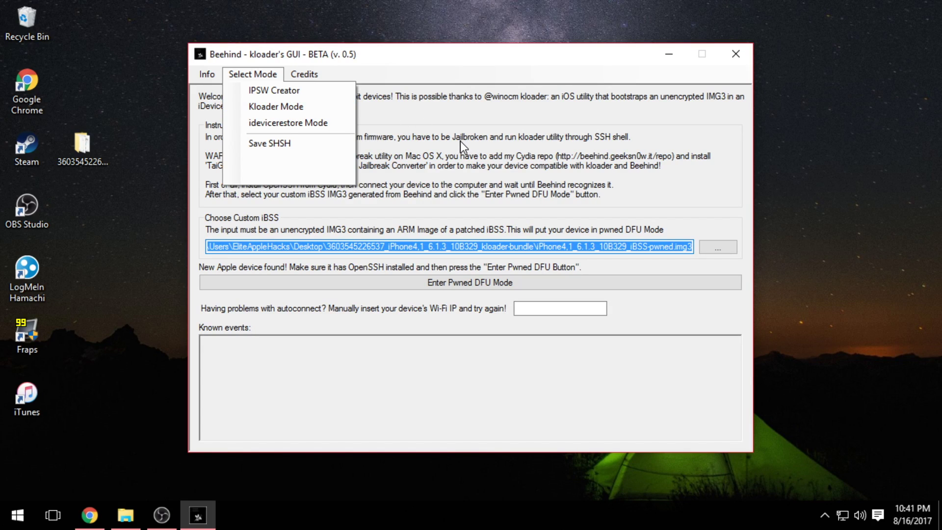
click(466, 156)
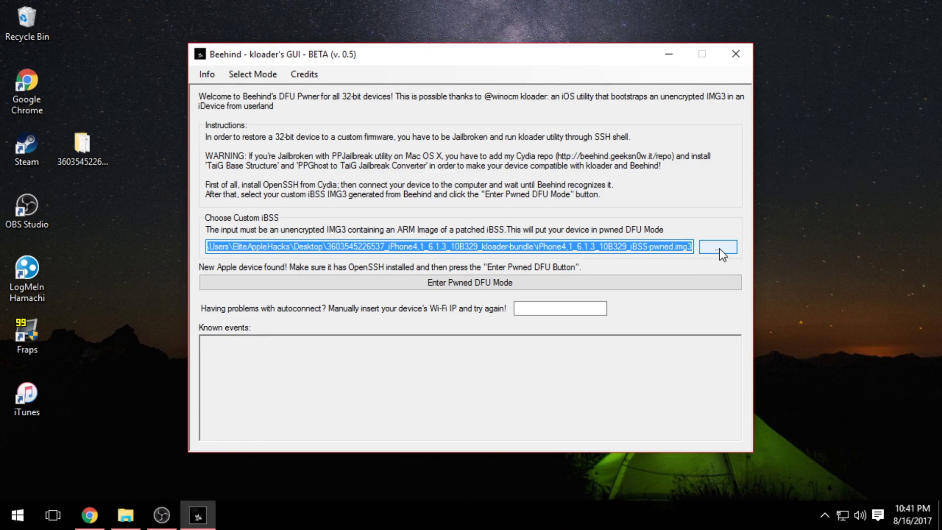
double_click(76, 146)
click(550, 128)
click(811, 12)
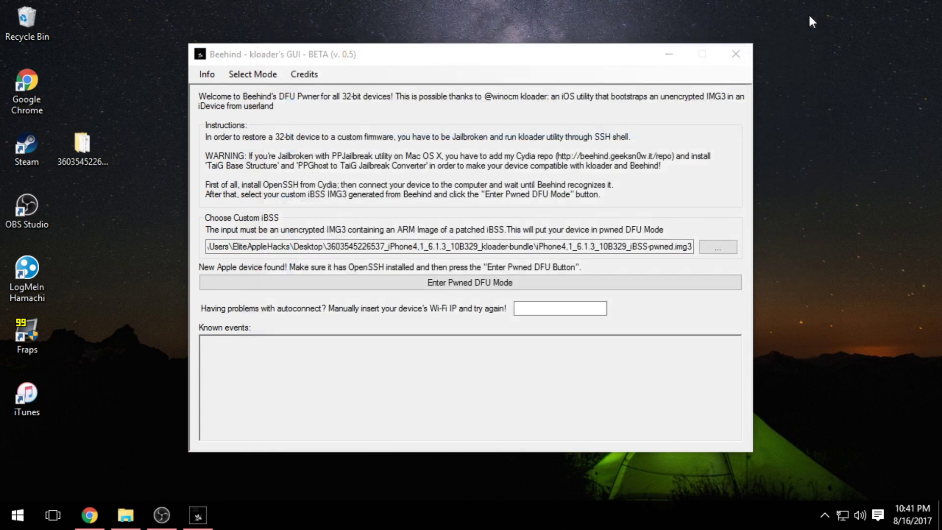
click(469, 275)
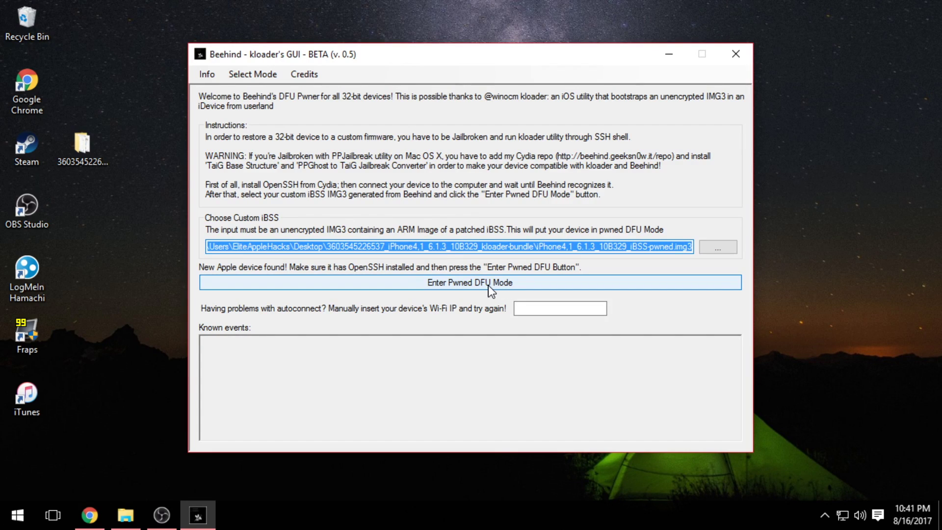
click(524, 308)
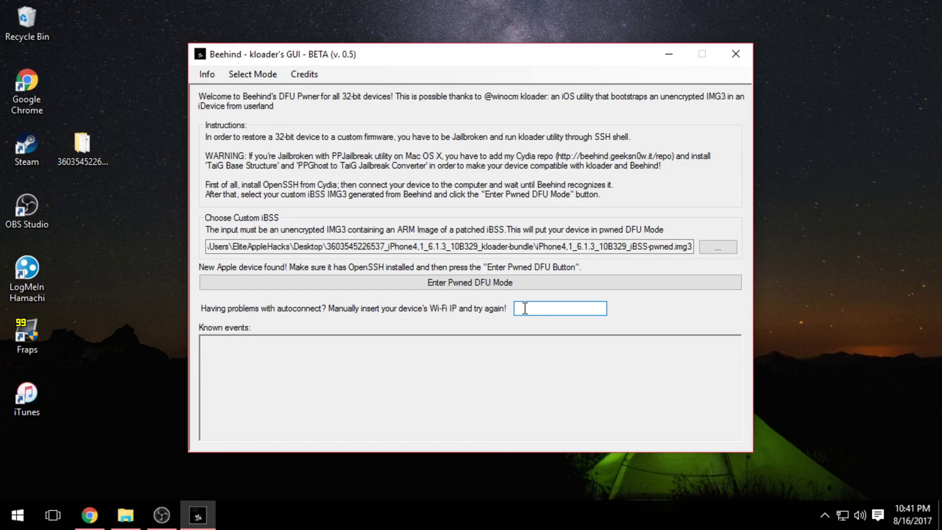
Step: Enter Wi-Fi IP 192.168.0.16, start Pwned DFU Mode, then dismiss the recovery alert and close iTunes
text(192.168.0.16)
click(476, 285)
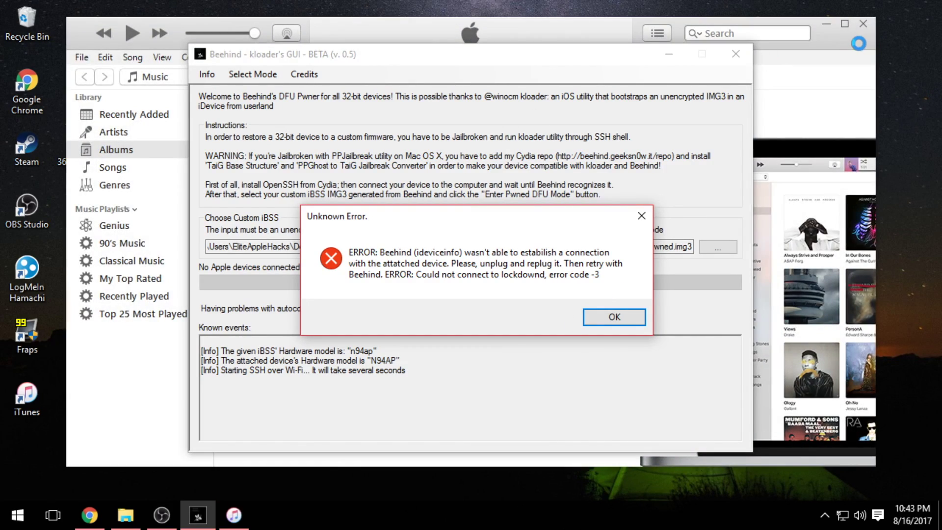
click(846, 73)
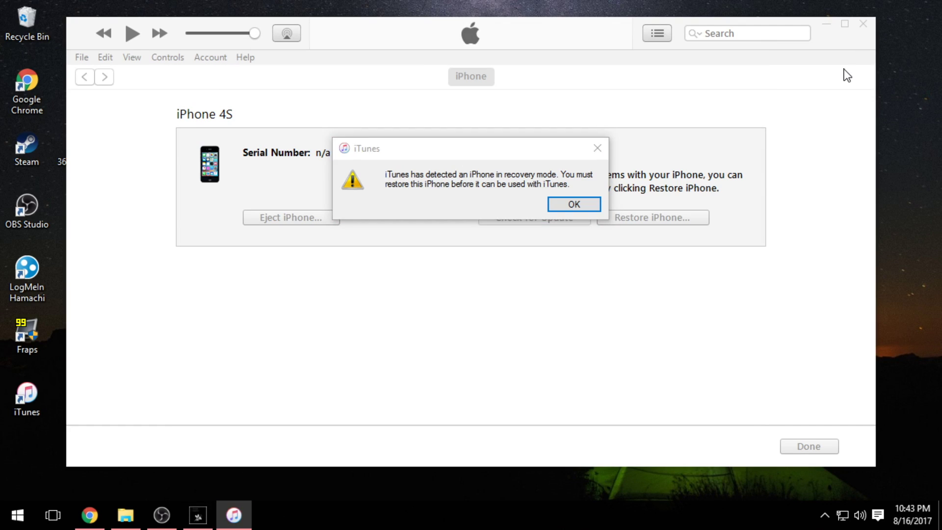
click(563, 204)
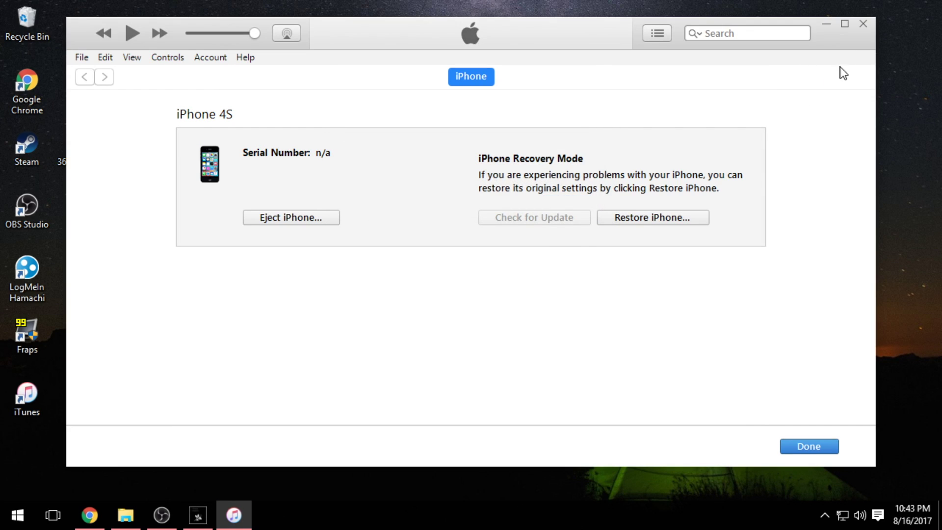
click(863, 24)
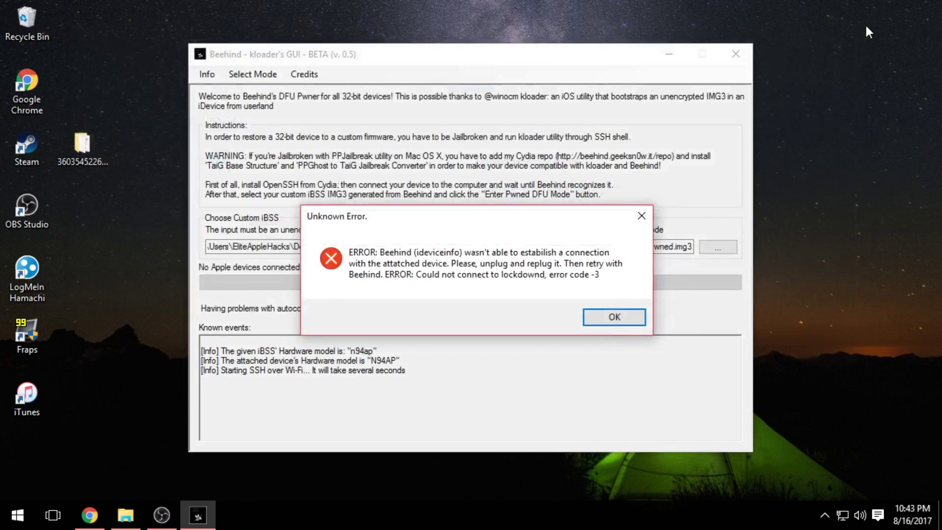
Step: Dismiss the Unknown Error and Device has been pwned! dialogs to reach idevicerestore
click(629, 322)
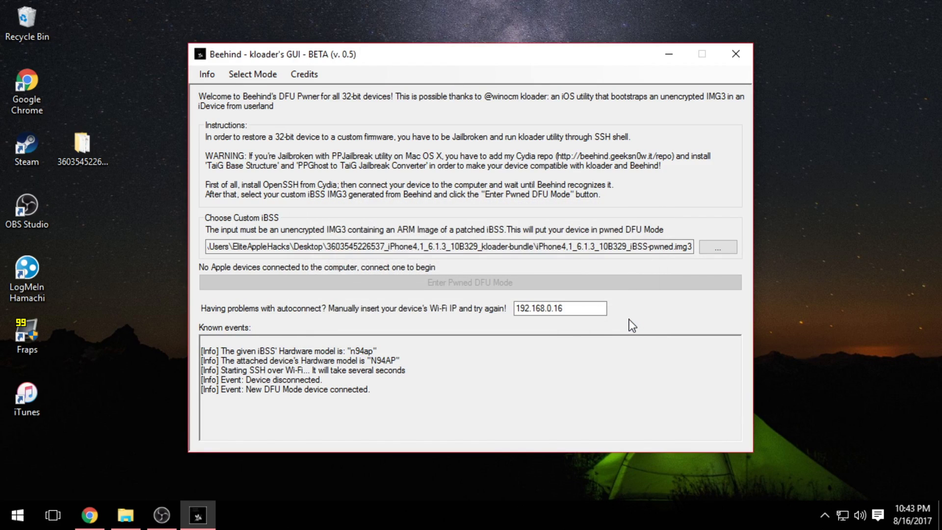
click(611, 313)
click(614, 315)
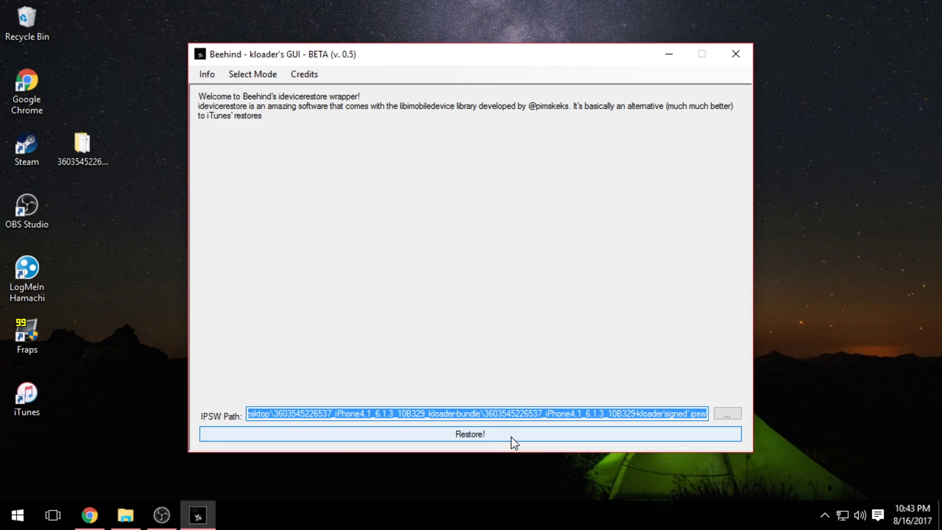
Step: Confirm the custom iPhone4,1 6.1.3 10B329 kloader IPSW path and start the idevicerestore restore
click(573, 413)
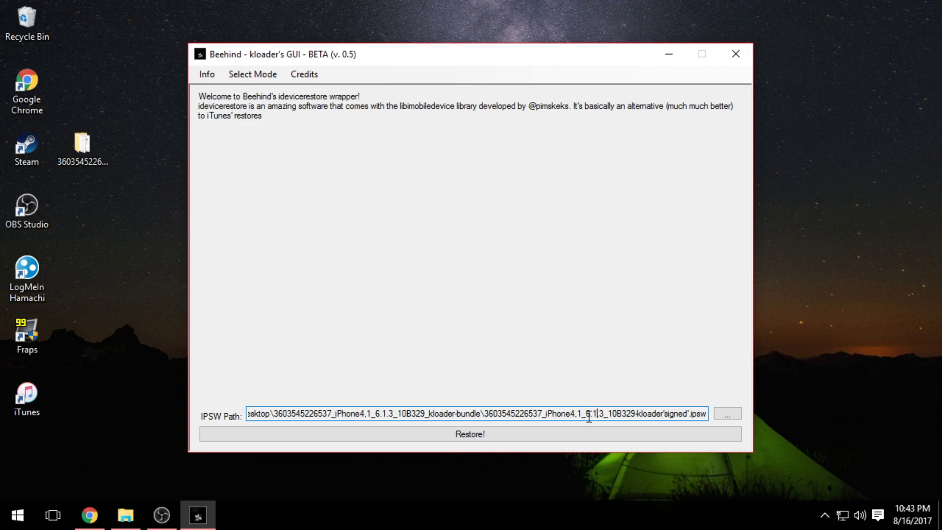
click(568, 430)
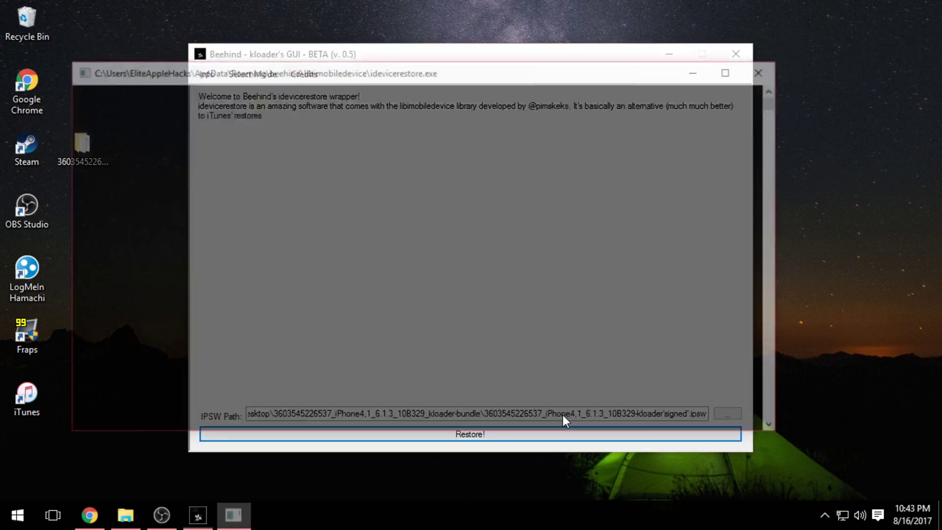